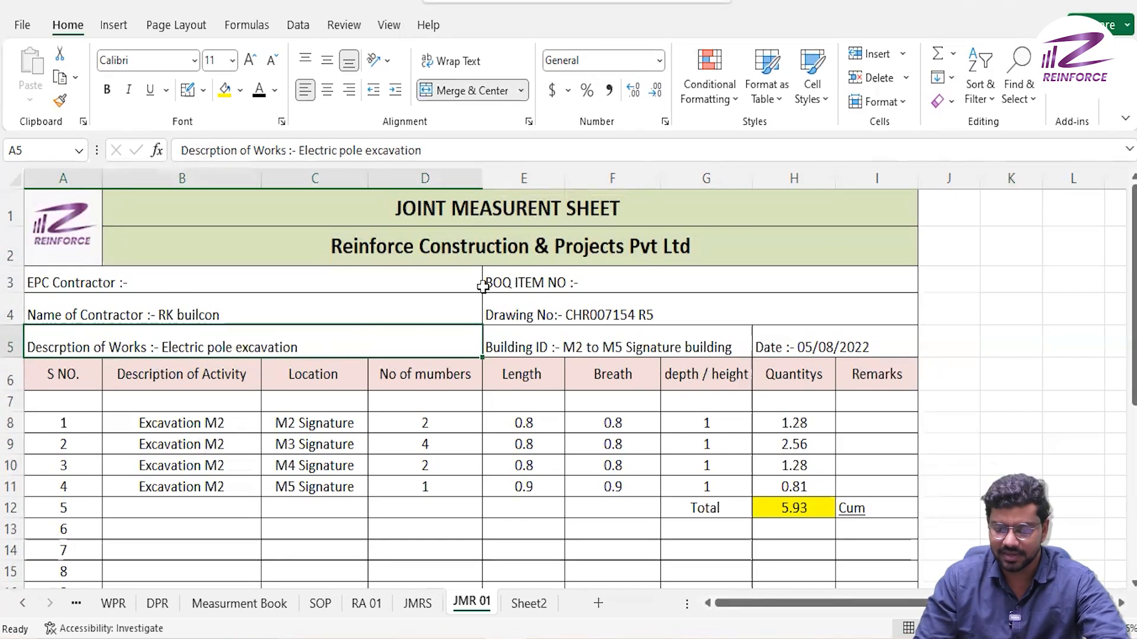
Step: Review the sheet's header fields for BOQ item number, drawing number, building ID and date
left_click(615, 282)
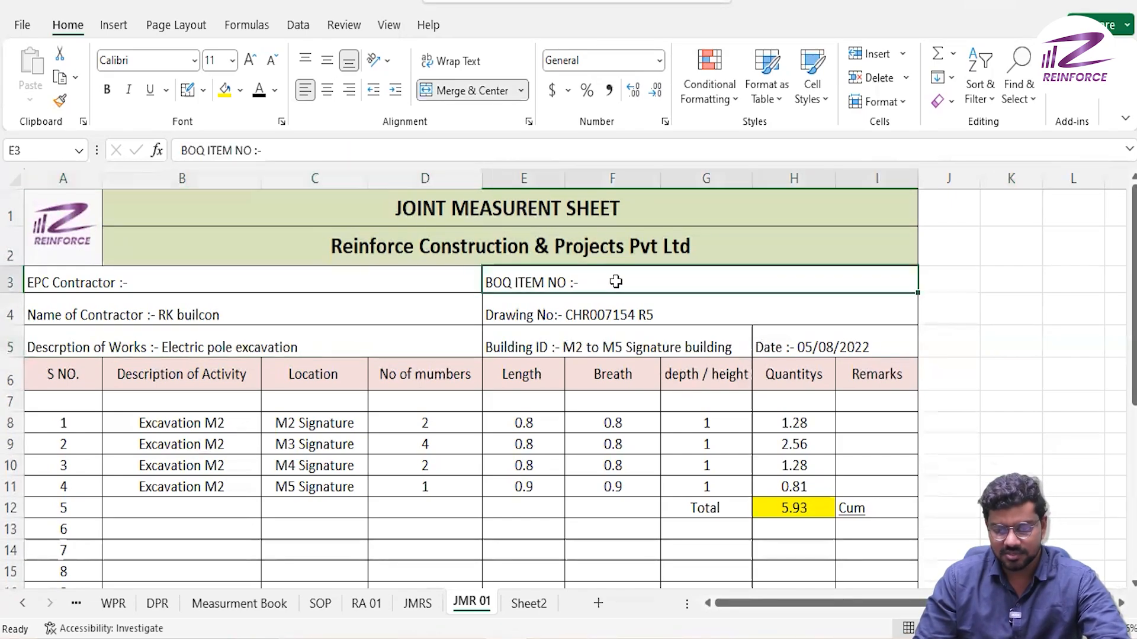
left_click(675, 307)
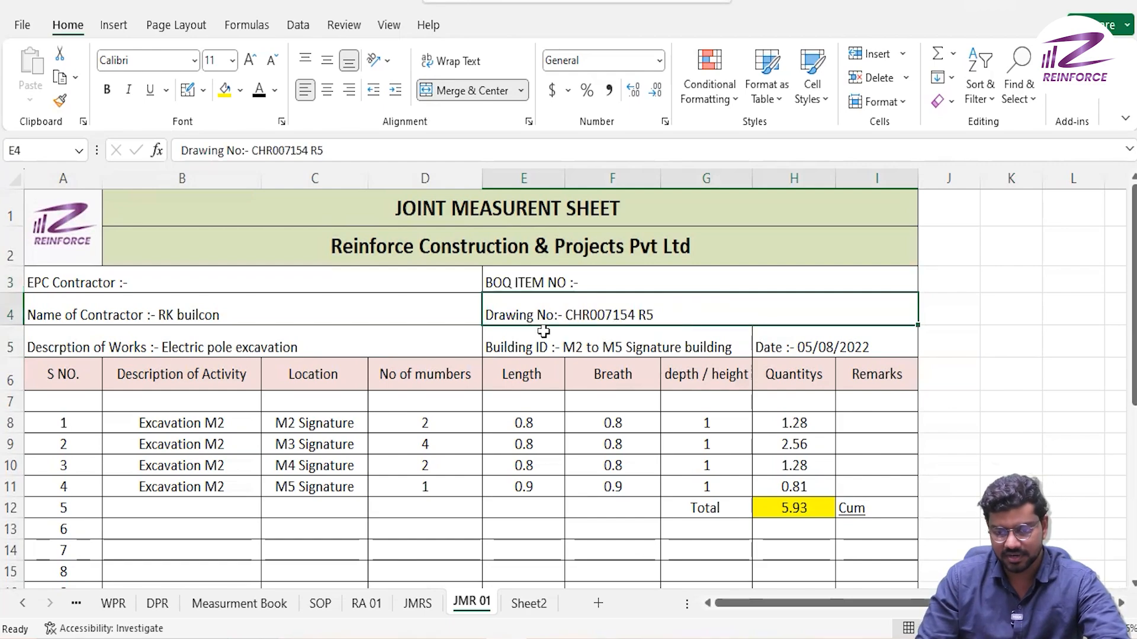
left_click(574, 341)
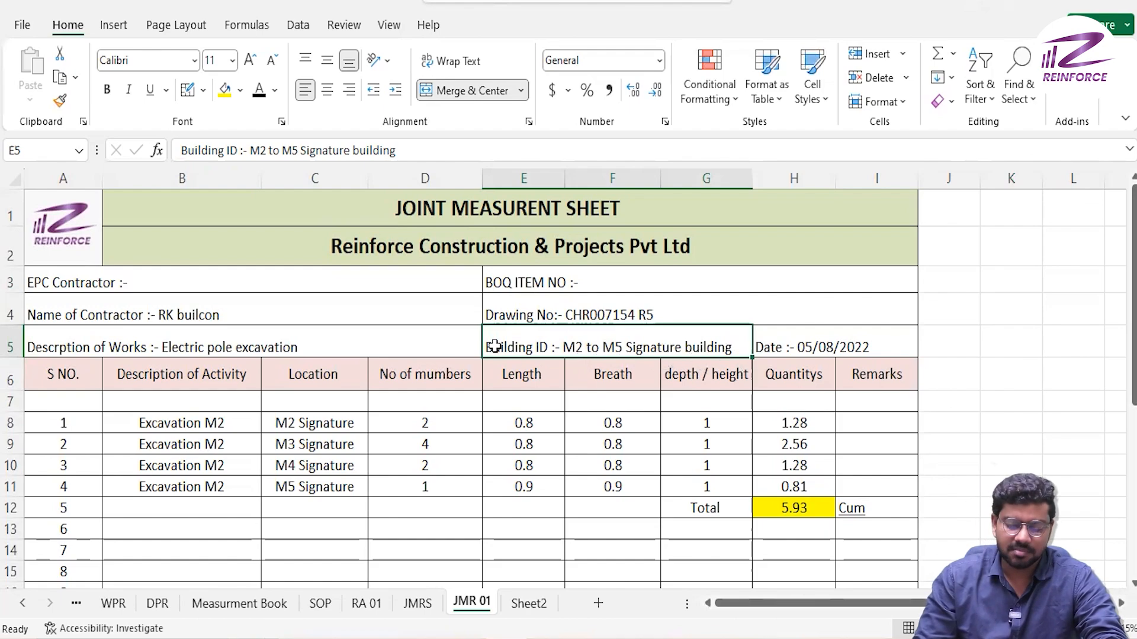
left_click(799, 346)
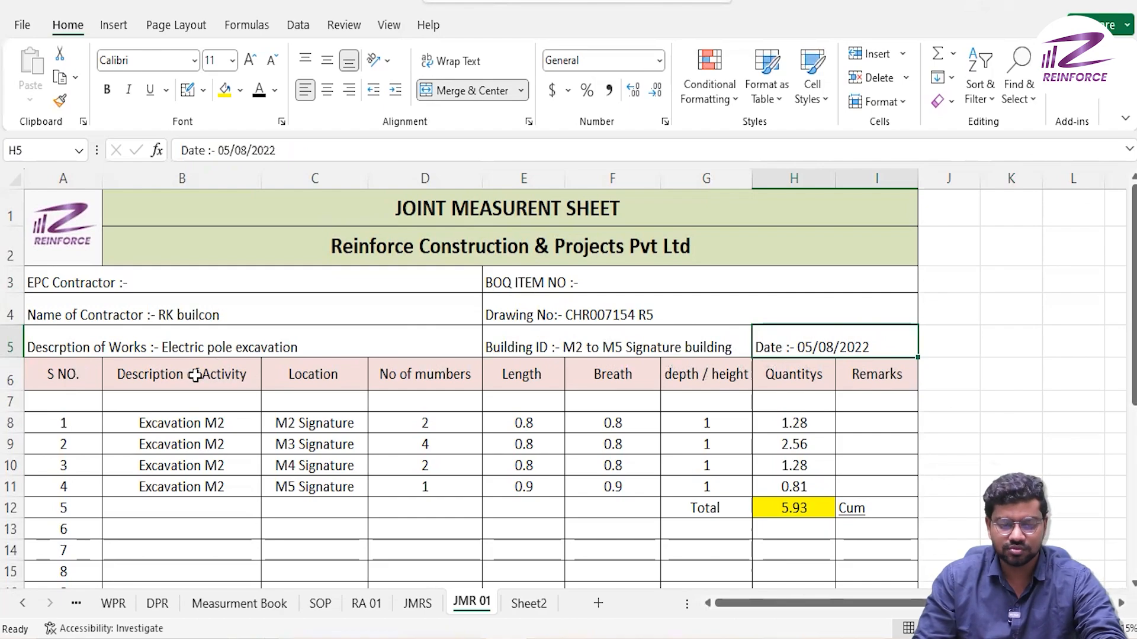
Step: Go through the table's column headings in row 6, from Location across to Remarks
left_click(326, 376)
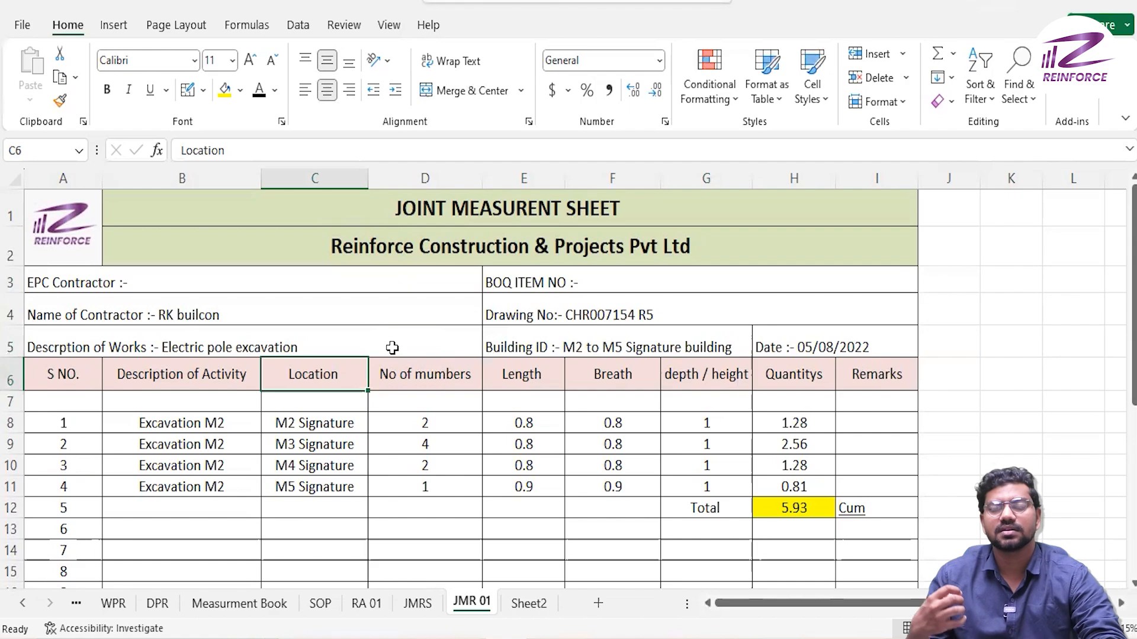
left_click(449, 372)
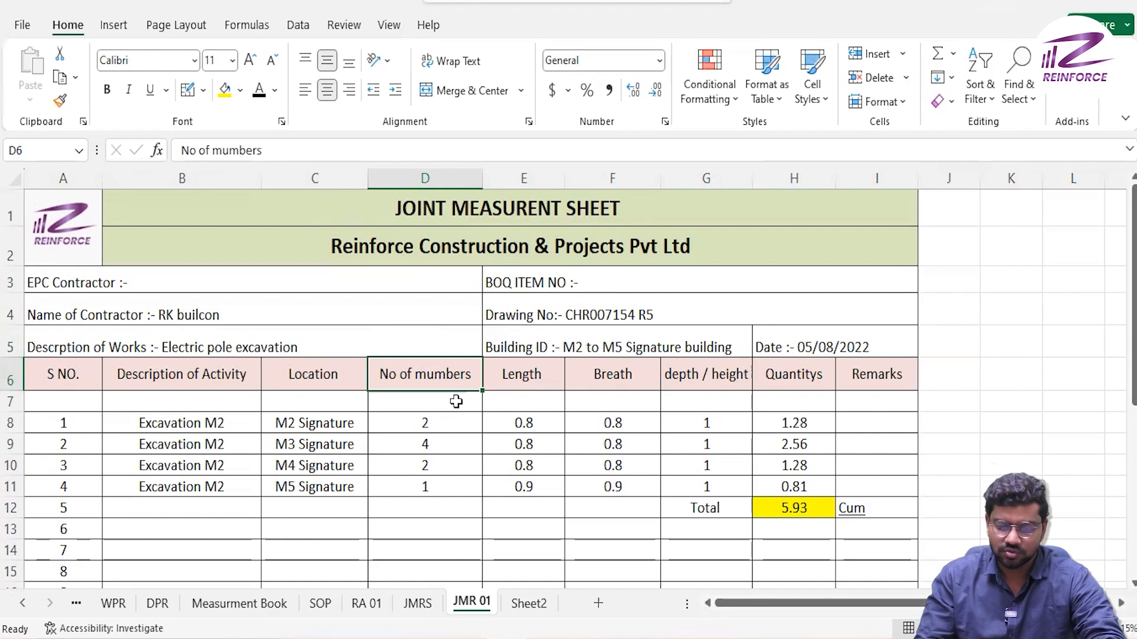
left_click(521, 374)
left_click(628, 368)
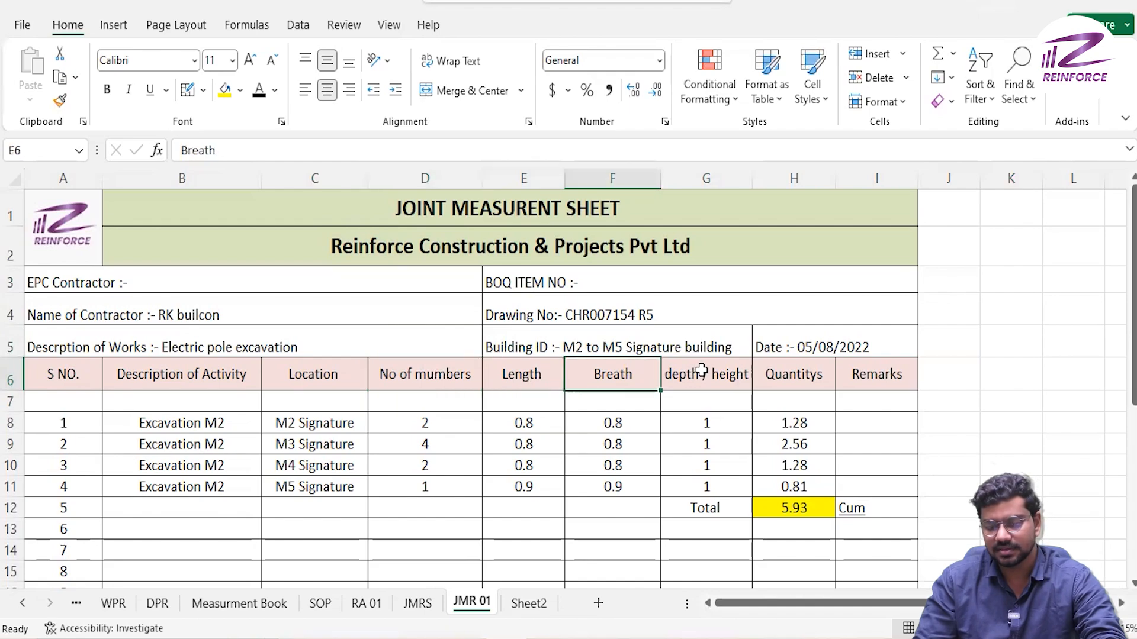
left_click(700, 370)
left_click(797, 376)
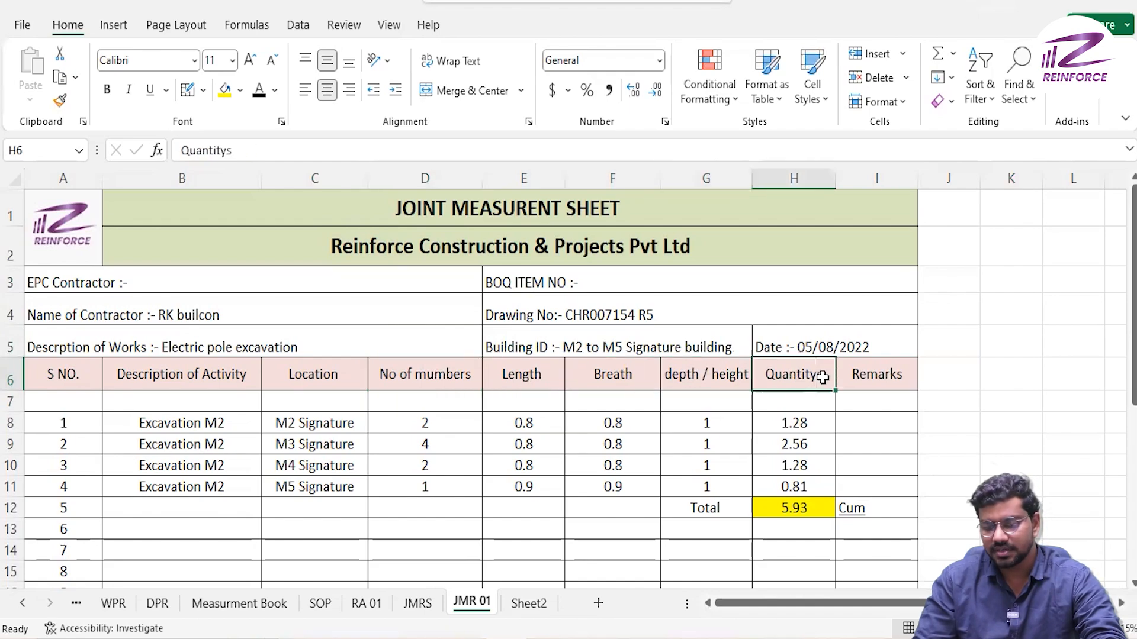
left_click(859, 374)
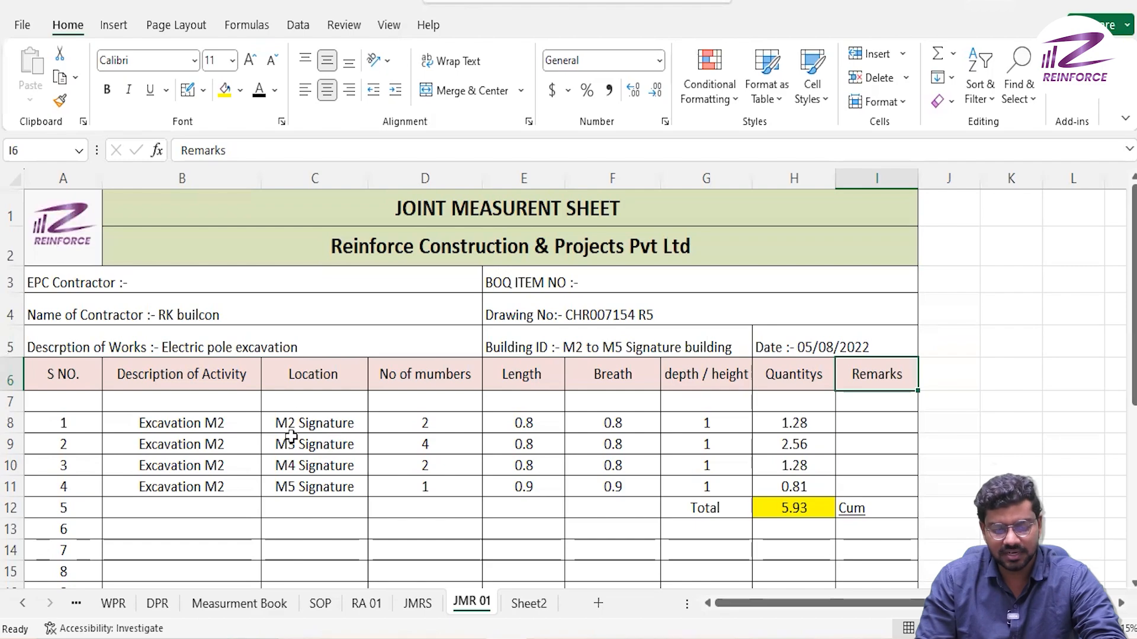
Step: Examine the M2 Signature excavation entry in row 8, from its activity description through its dimensions to the quantity formula
left_click(165, 431)
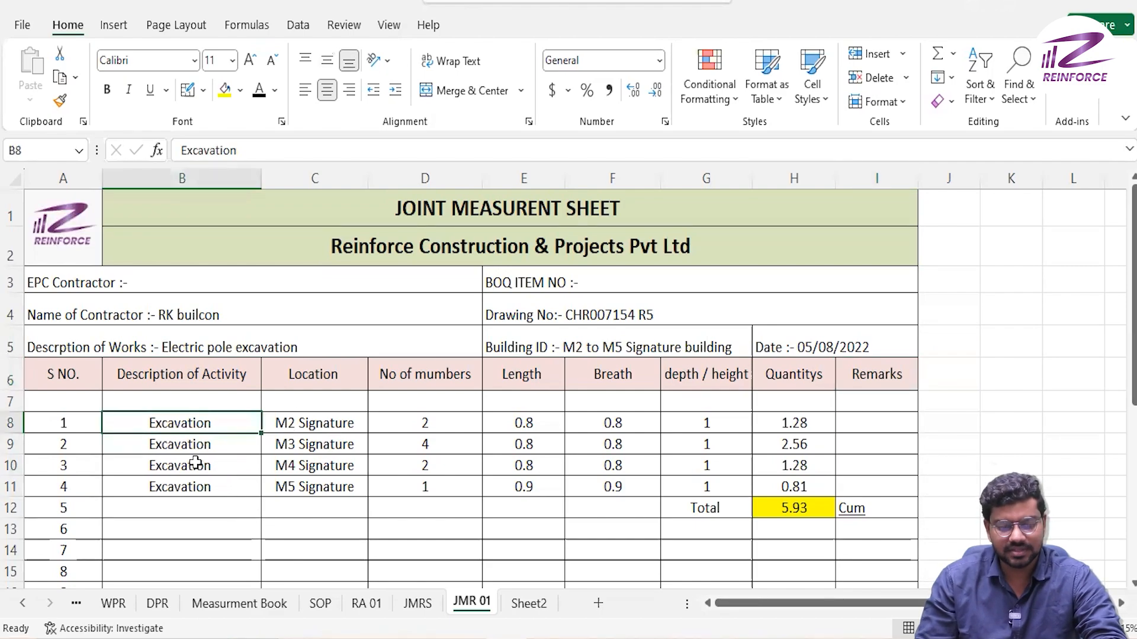
left_click(310, 425)
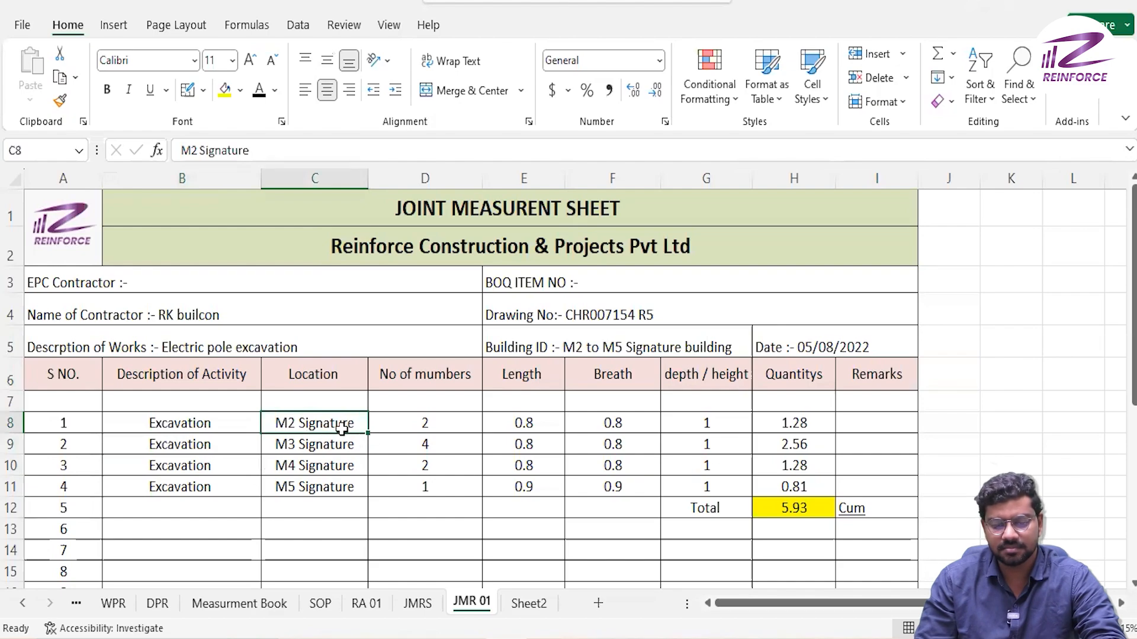
left_click(419, 424)
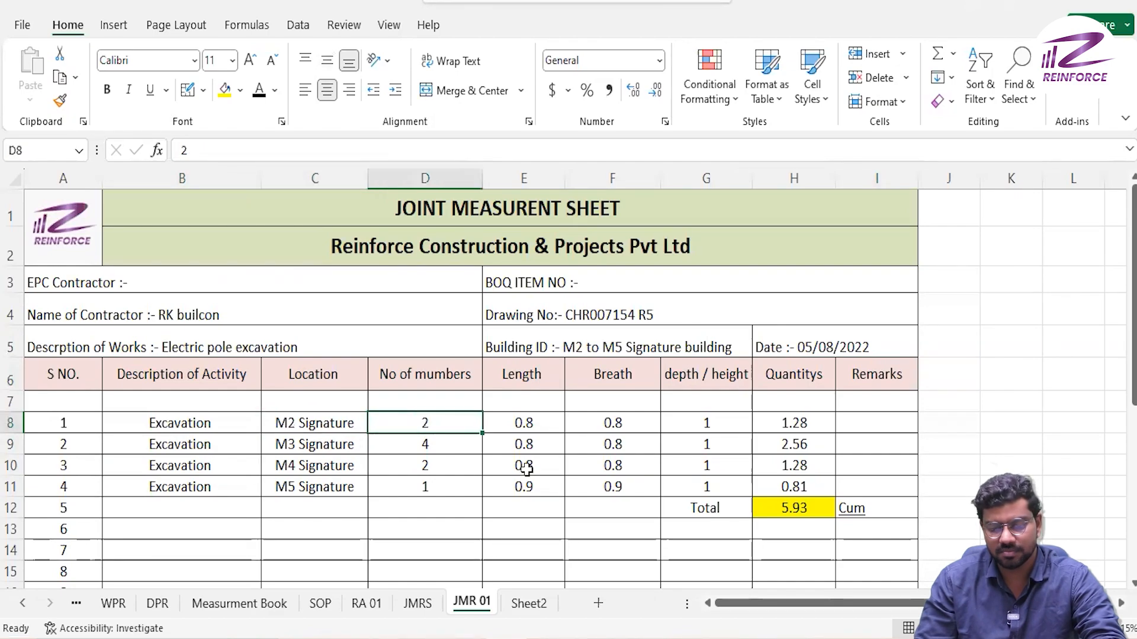
left_click(535, 426)
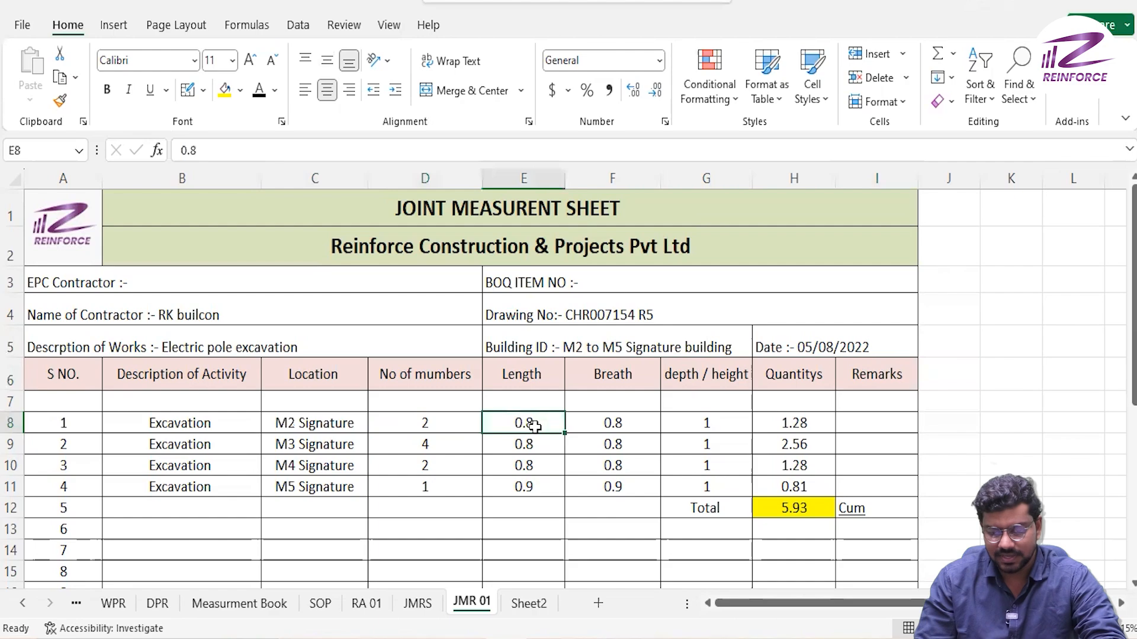
left_click(596, 422)
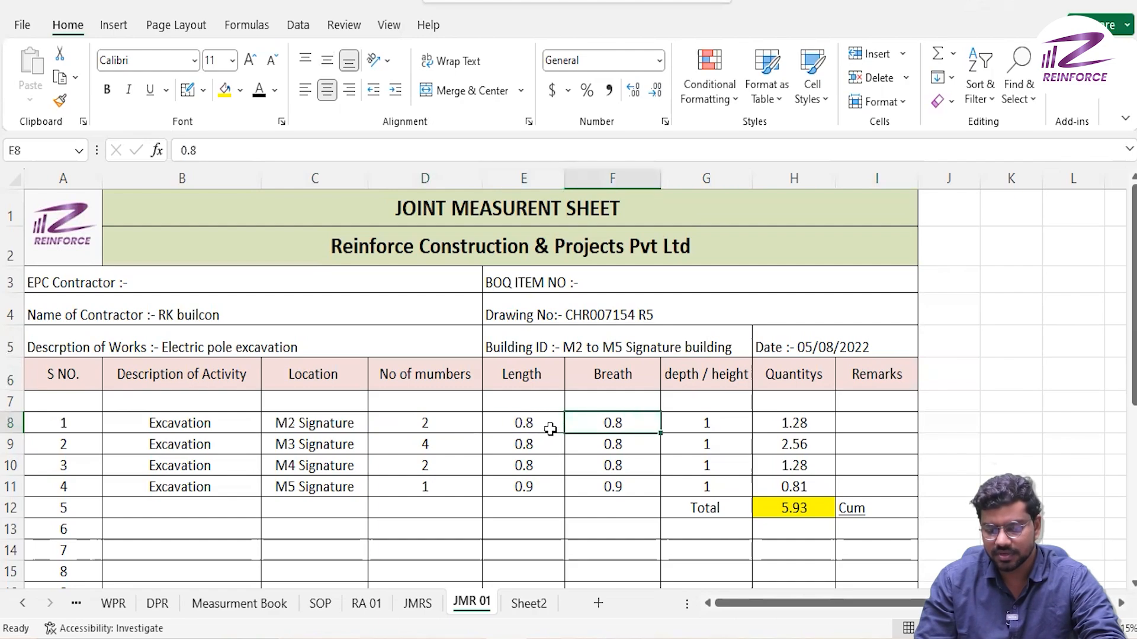
left_click(688, 425)
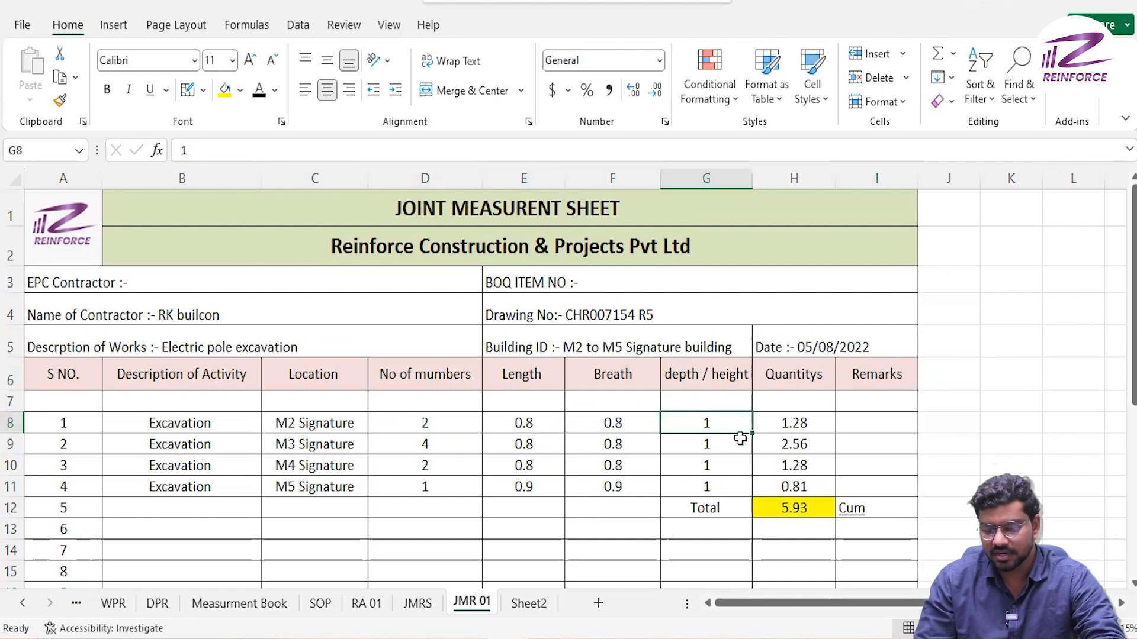
left_click(791, 425)
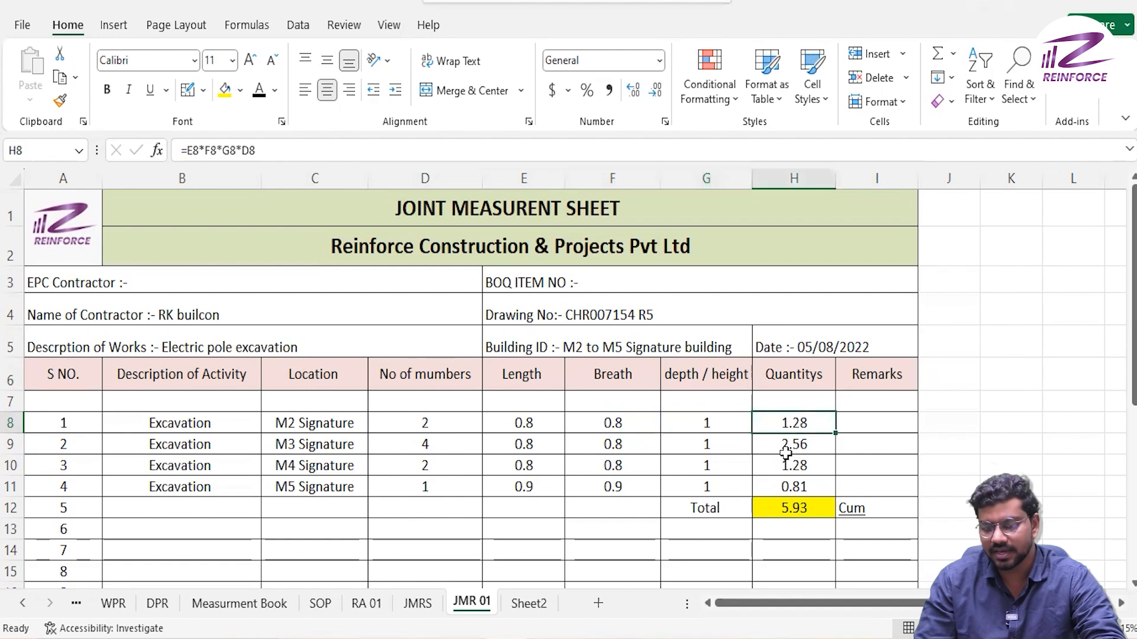
Step: Examine the M3 Signature excavation entry in row 9, cell by cell up to its quantity formula
left_click(199, 448)
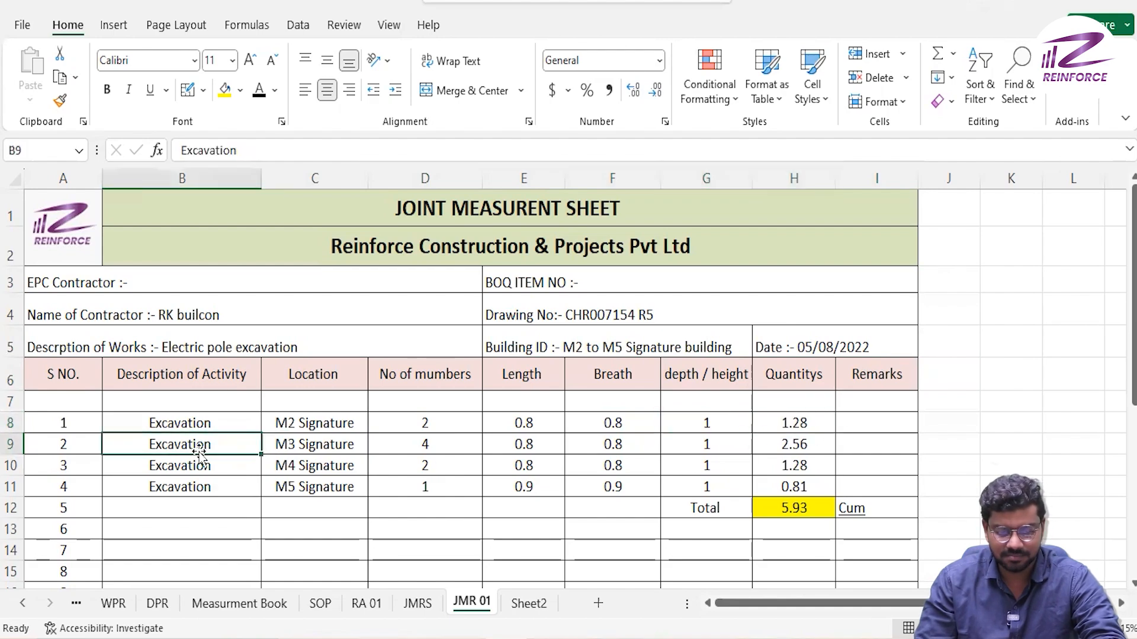
left_click(313, 447)
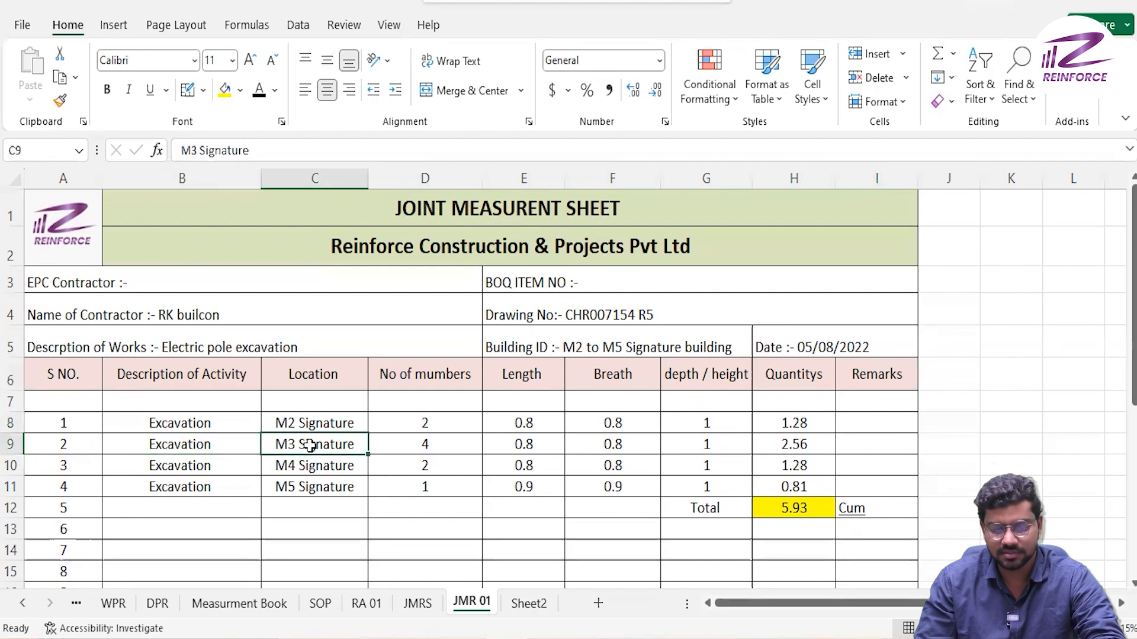
left_click(442, 445)
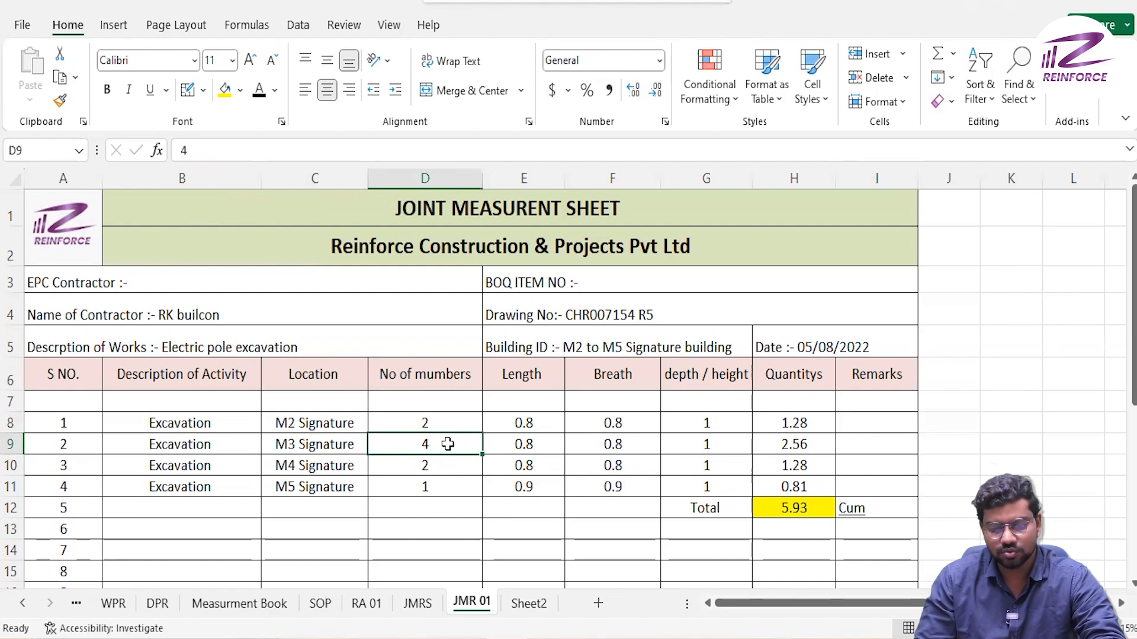
left_click(524, 450)
left_click(597, 444)
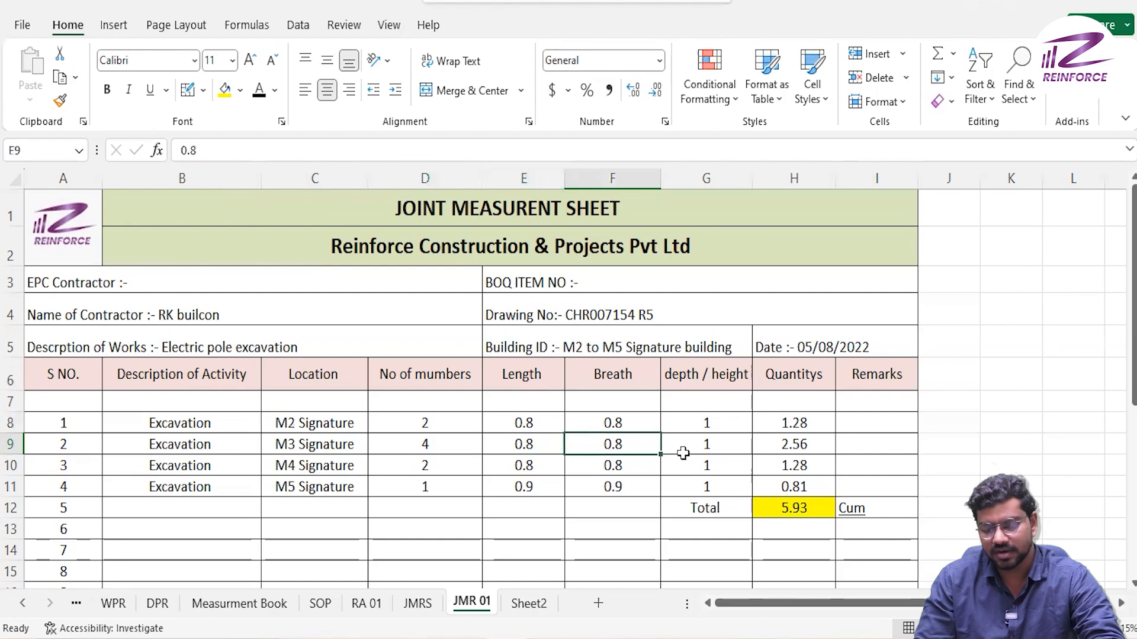
left_click(702, 447)
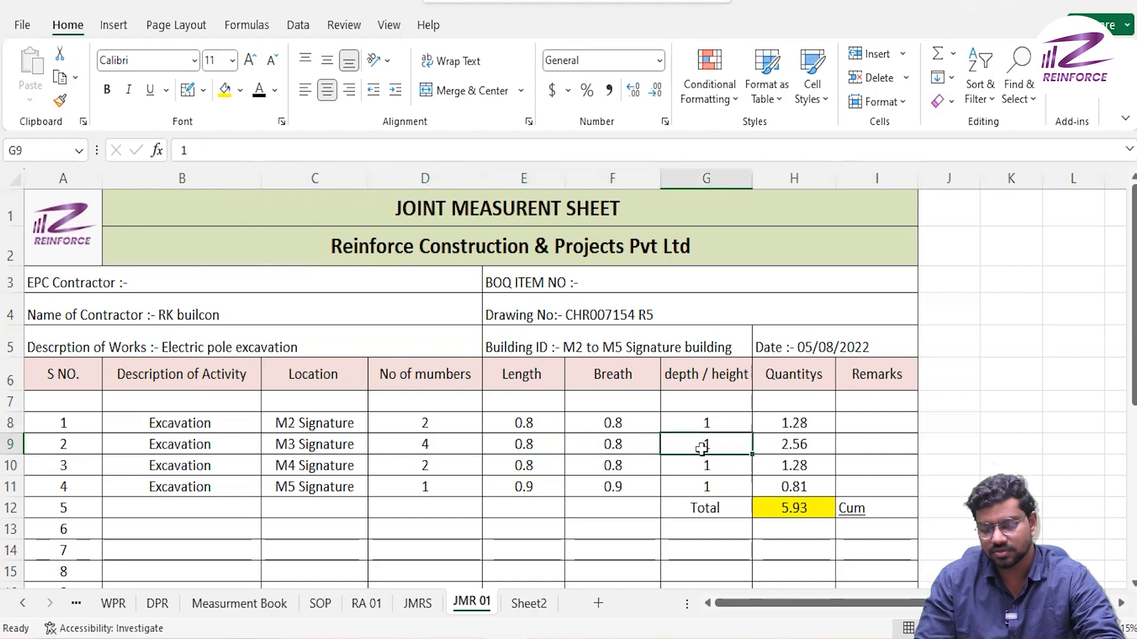
left_click(814, 449)
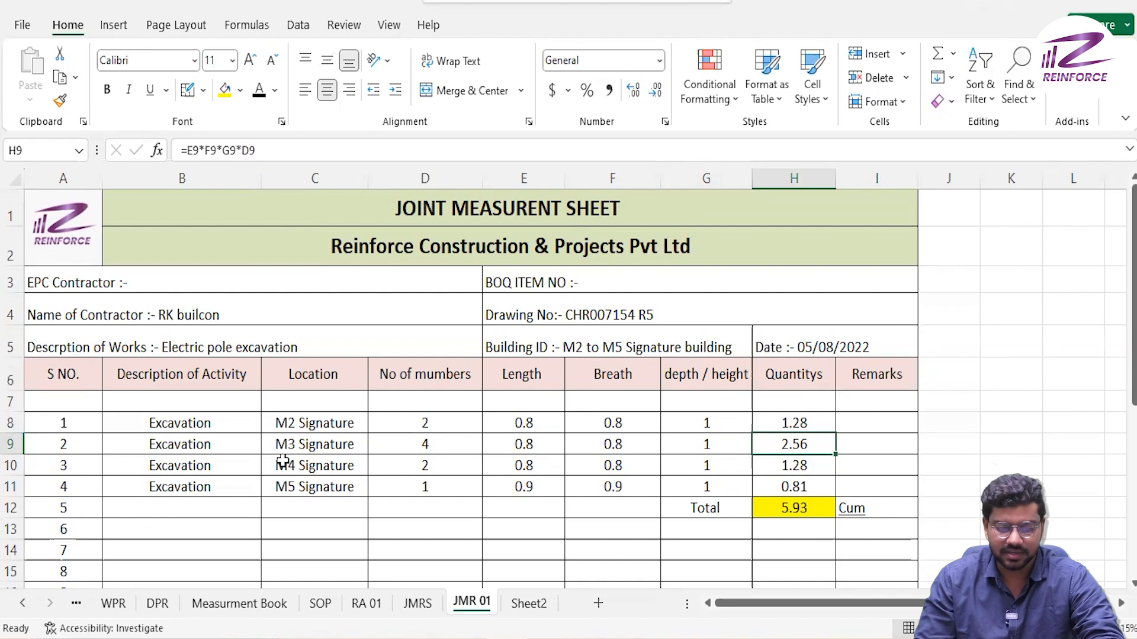
Step: Check the M4 Signature entry in row 10, including its activity, number of items, dimensions and quantity formula
left_click(219, 467)
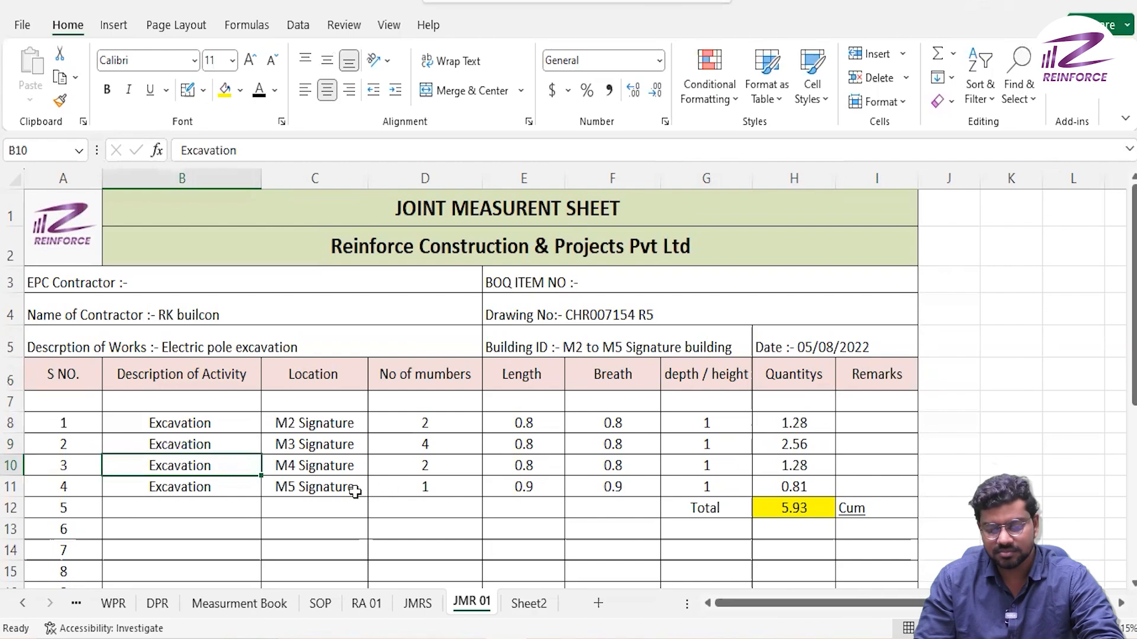
left_click(432, 470)
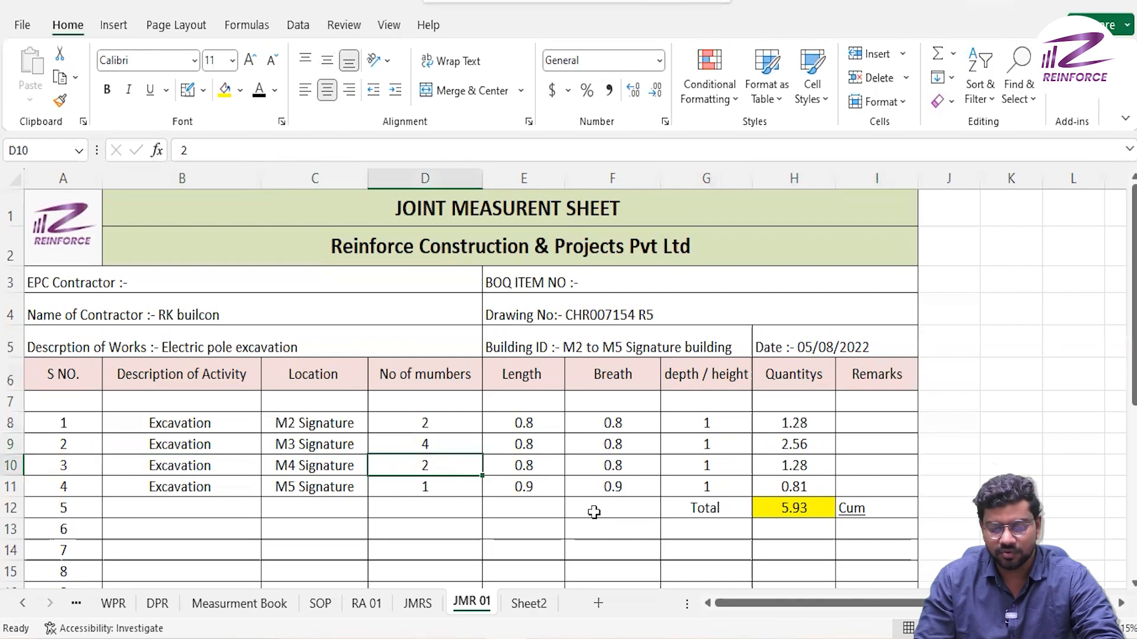
left_click(546, 469)
left_click(591, 467)
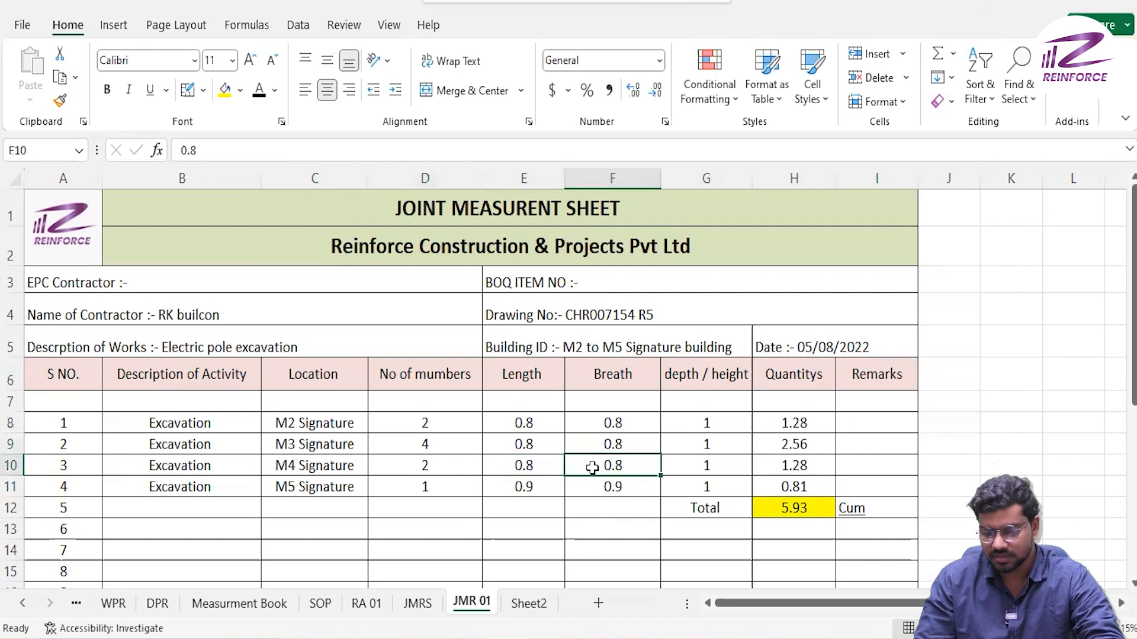
left_click(703, 469)
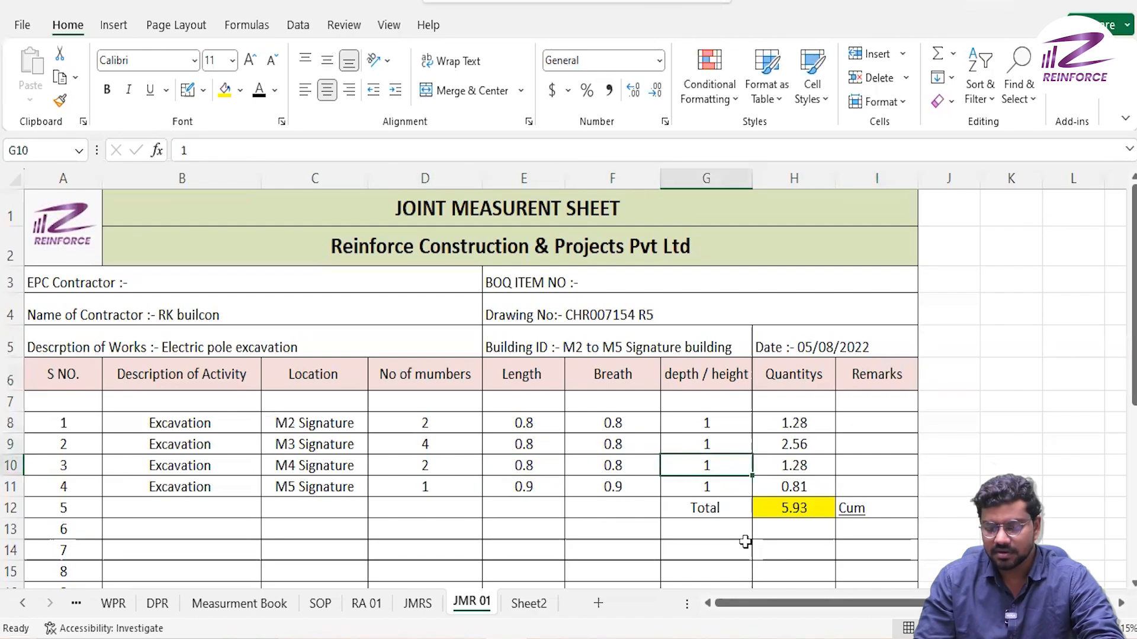
left_click(787, 469)
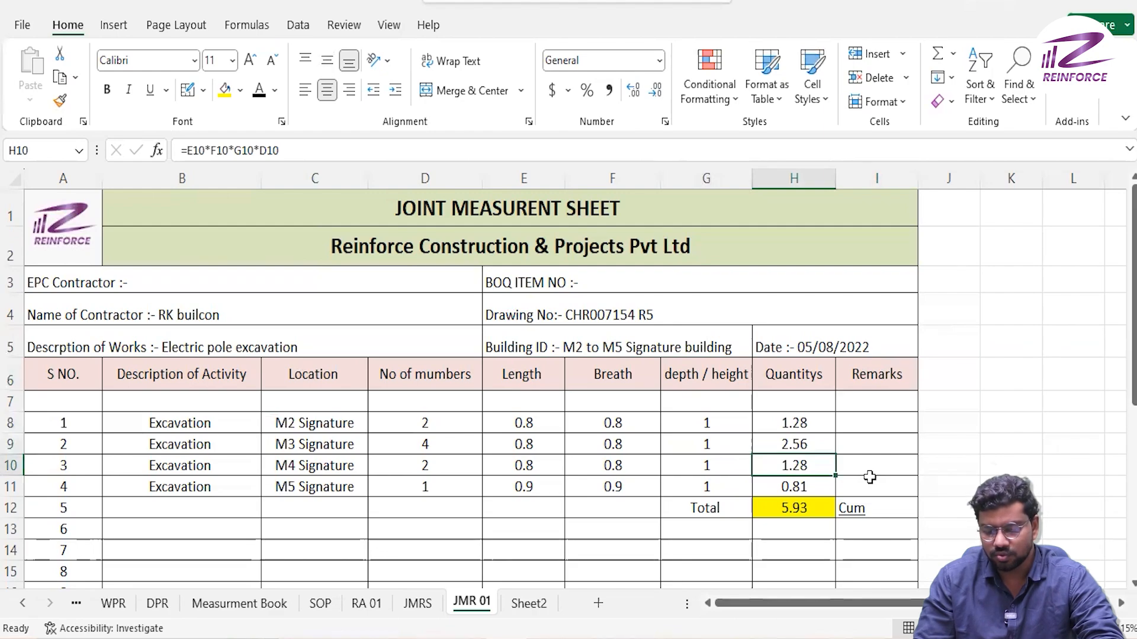
Step: Check the M5 Signature entry in row 11, including its activity, location, number of items, length, breadth and depth
left_click(196, 489)
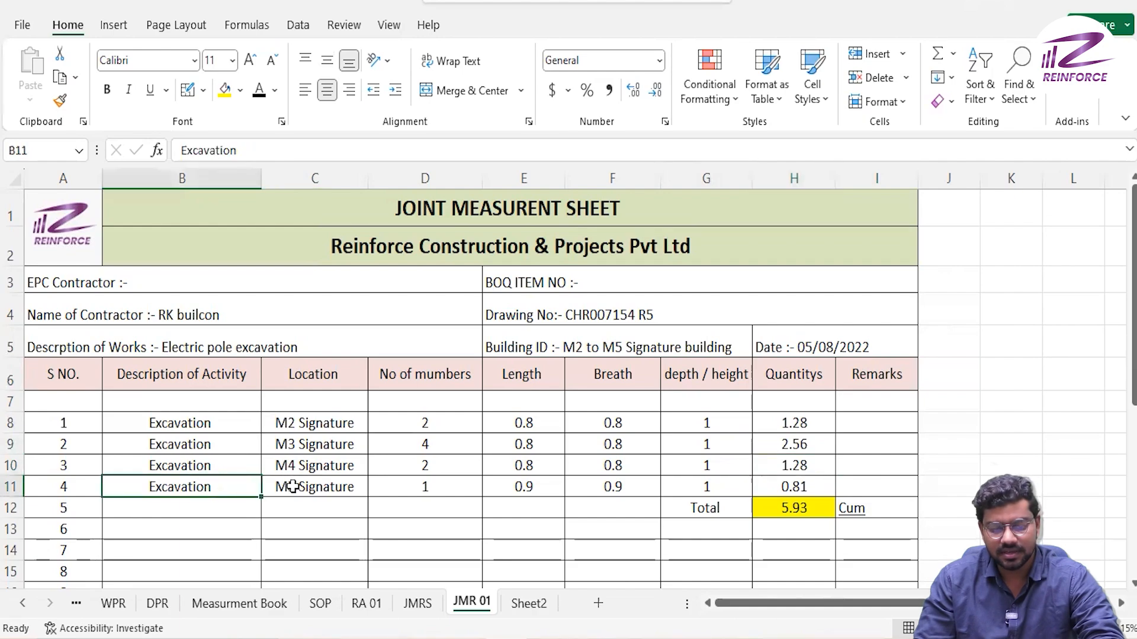
left_click(293, 486)
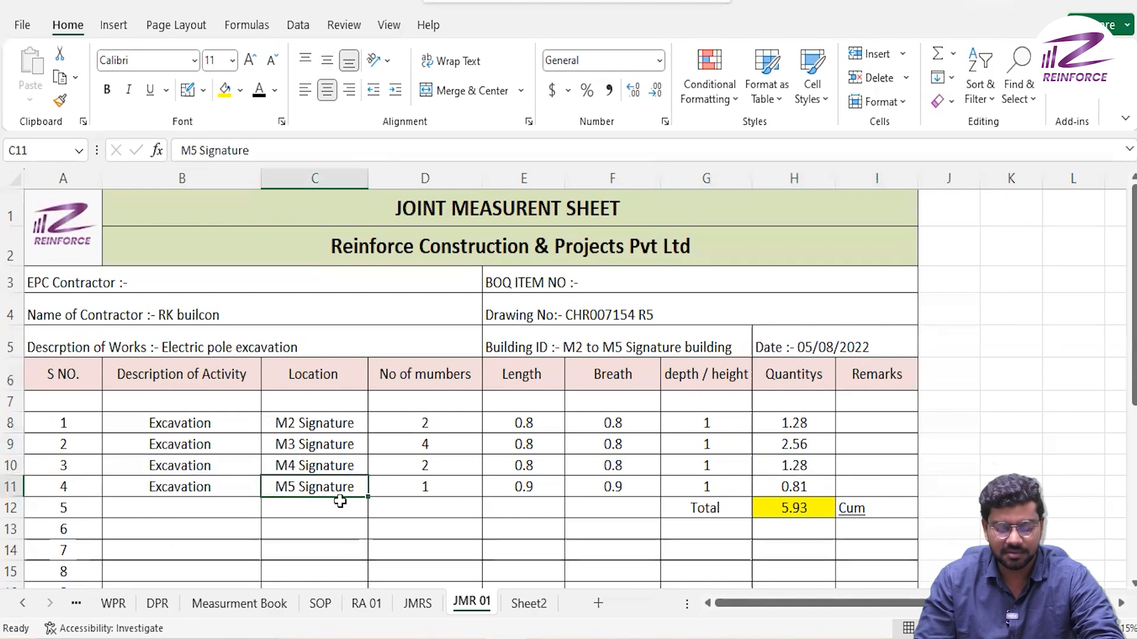
left_click(443, 487)
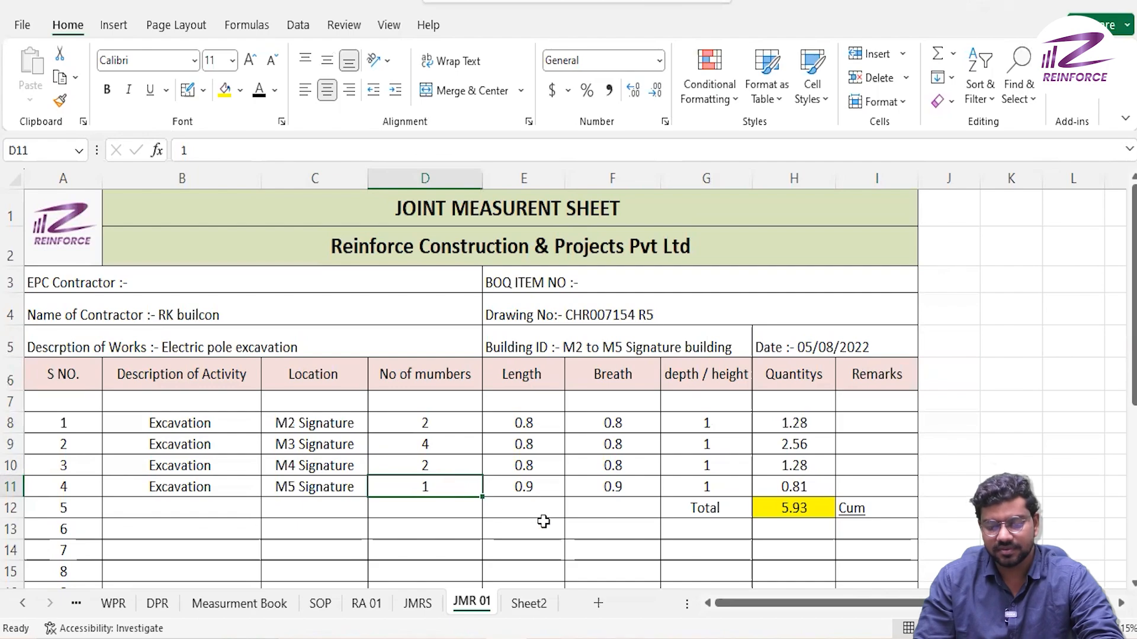
left_click(527, 489)
left_click(600, 492)
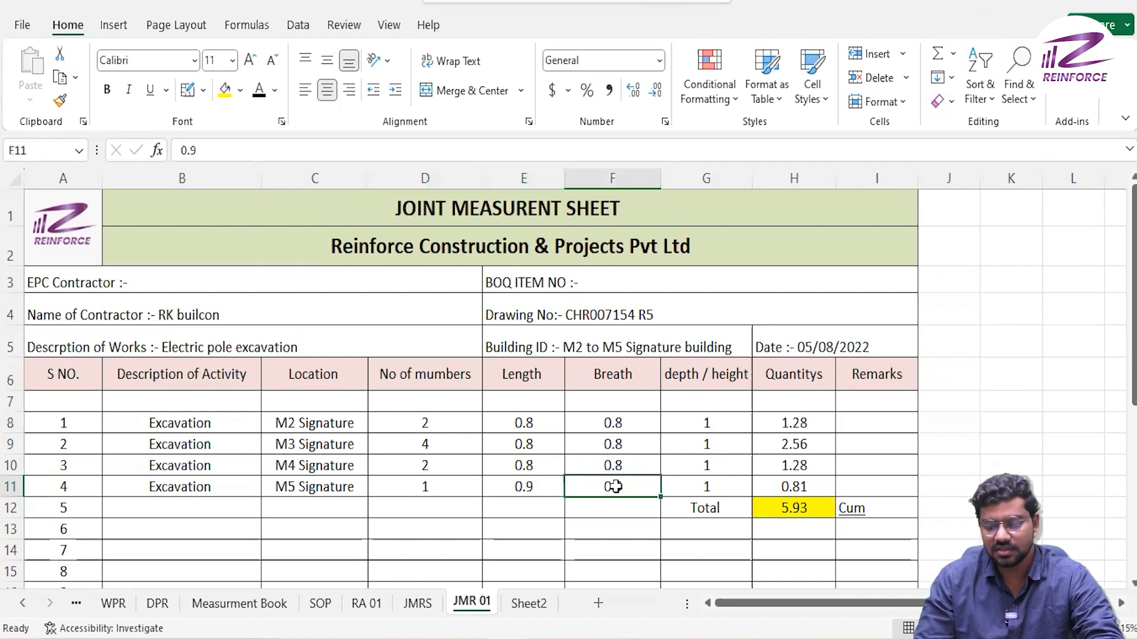
left_click(695, 488)
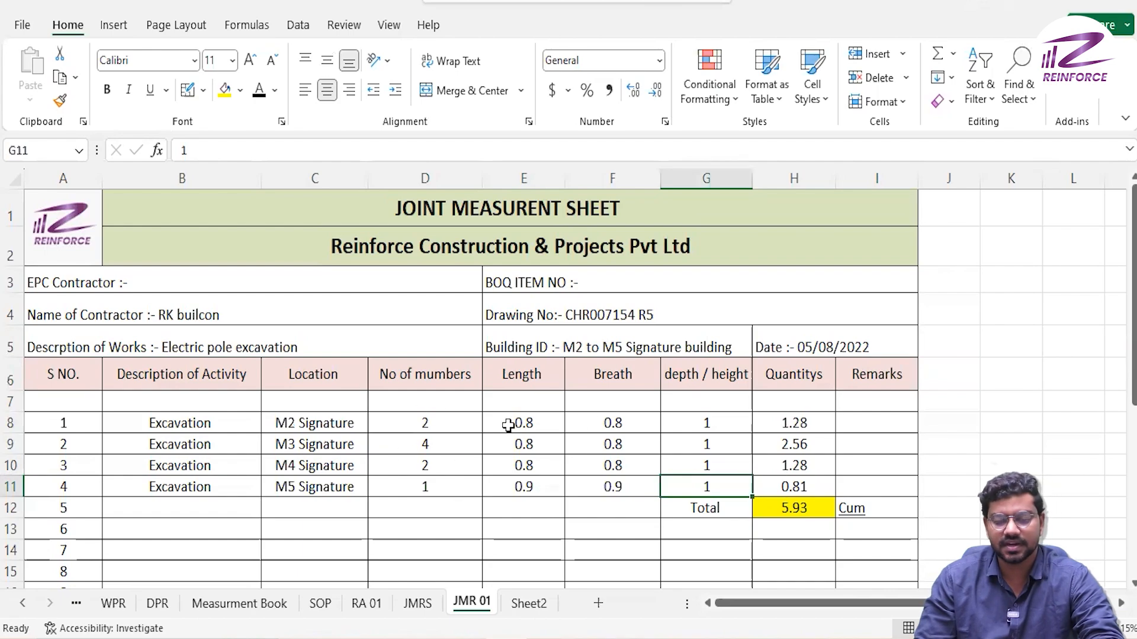
Step: Total the item numbers in D8:D11 with AutoSum, placing the sum in D12, and inspect the resulting formula
left_click(462, 420)
left_click_drag(461, 420, 456, 484)
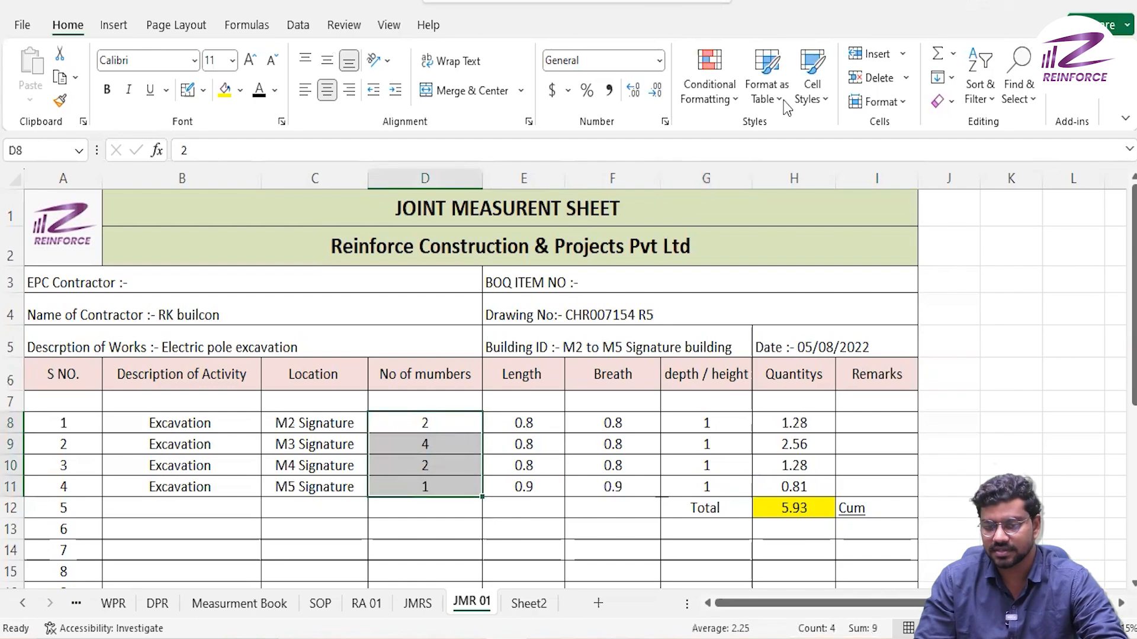
left_click(940, 55)
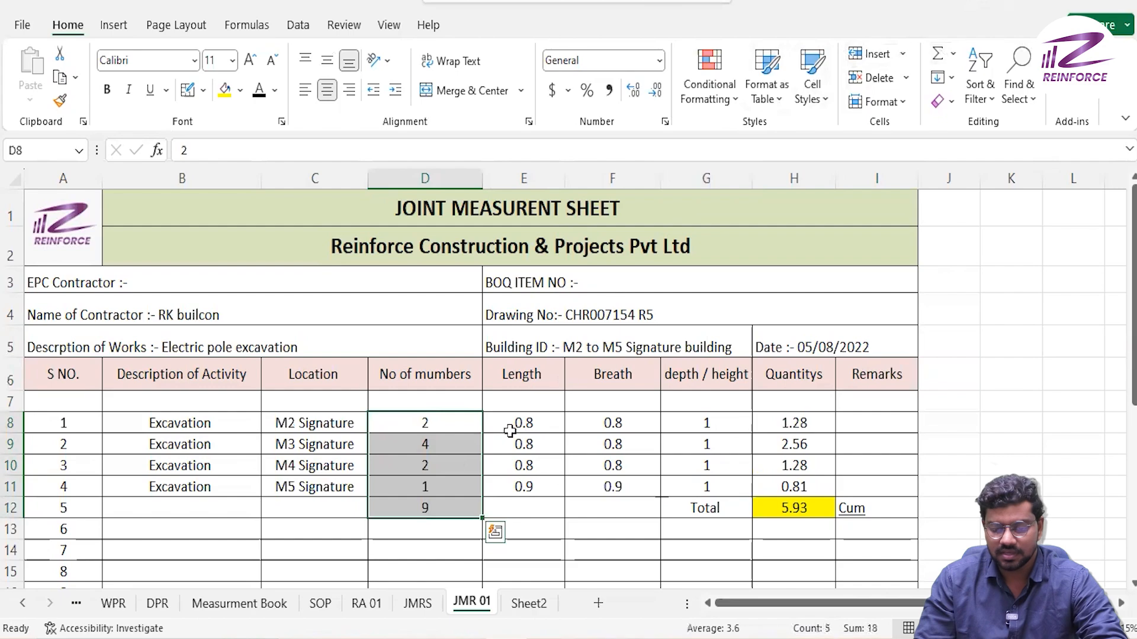
left_click(426, 503)
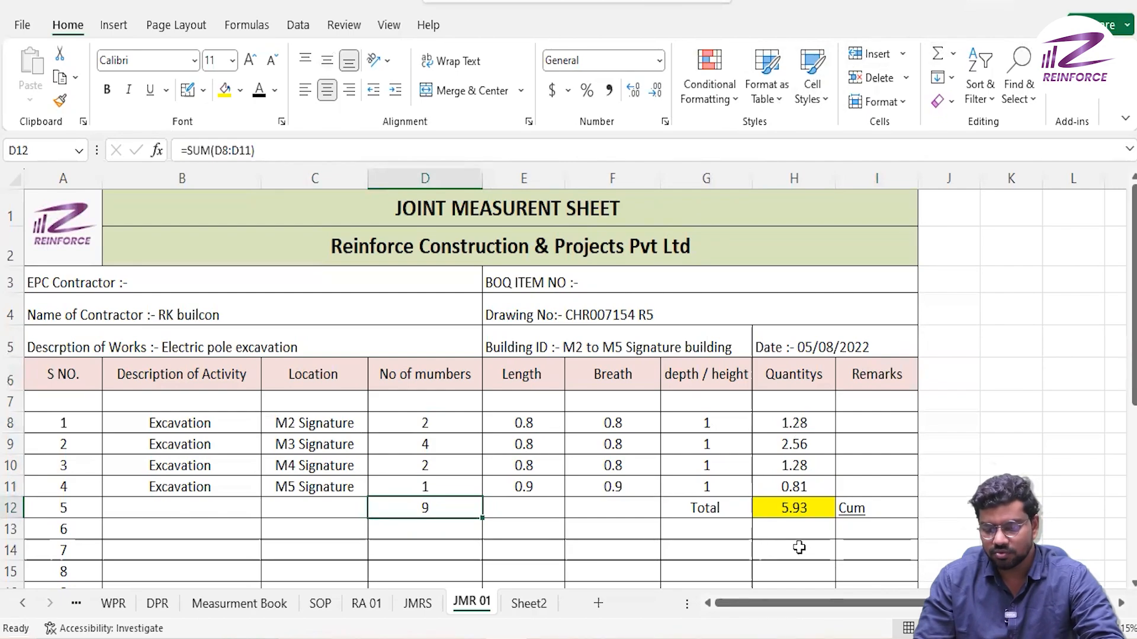
Step: Check the total excavation quantity in H12 and the sum formula behind it
left_click(787, 510)
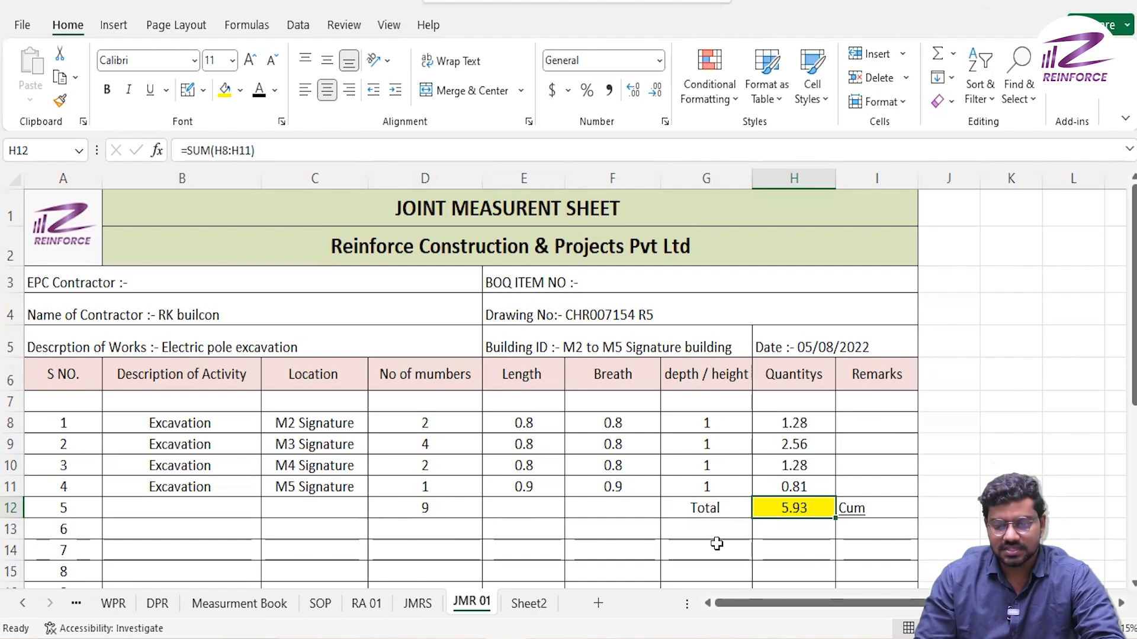
scroll(716, 544, "down", 2)
scroll(716, 543, "up", 2)
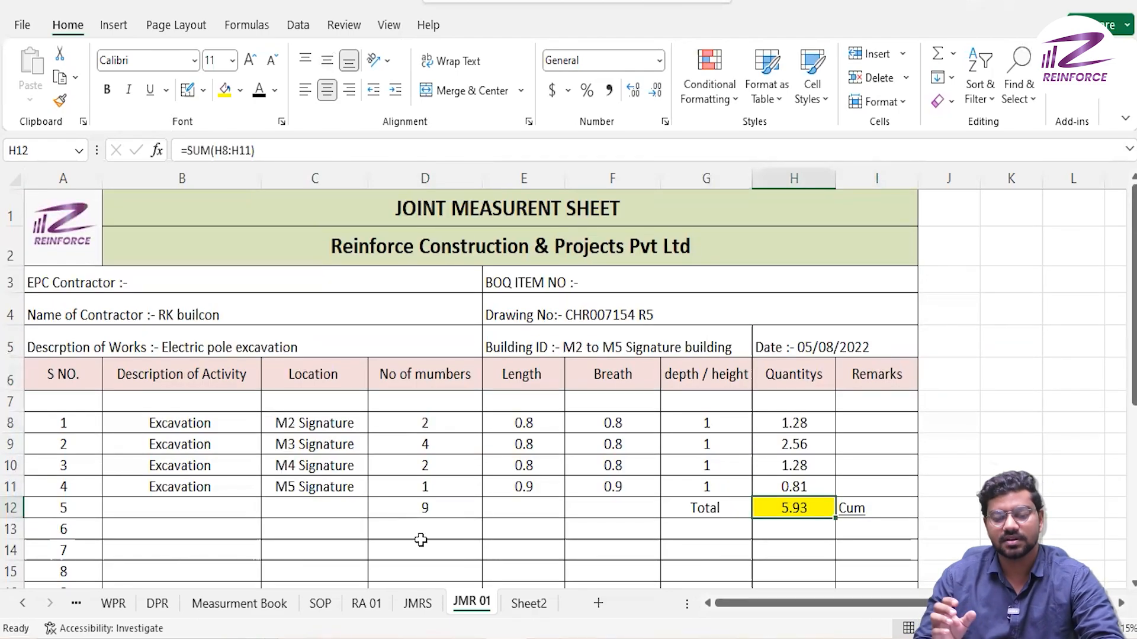
Step: Examine the blank entry rows from row 13 down and the Prepared by, Checked by and Verified by sign-off block in rows 27 and 28
left_click(183, 524)
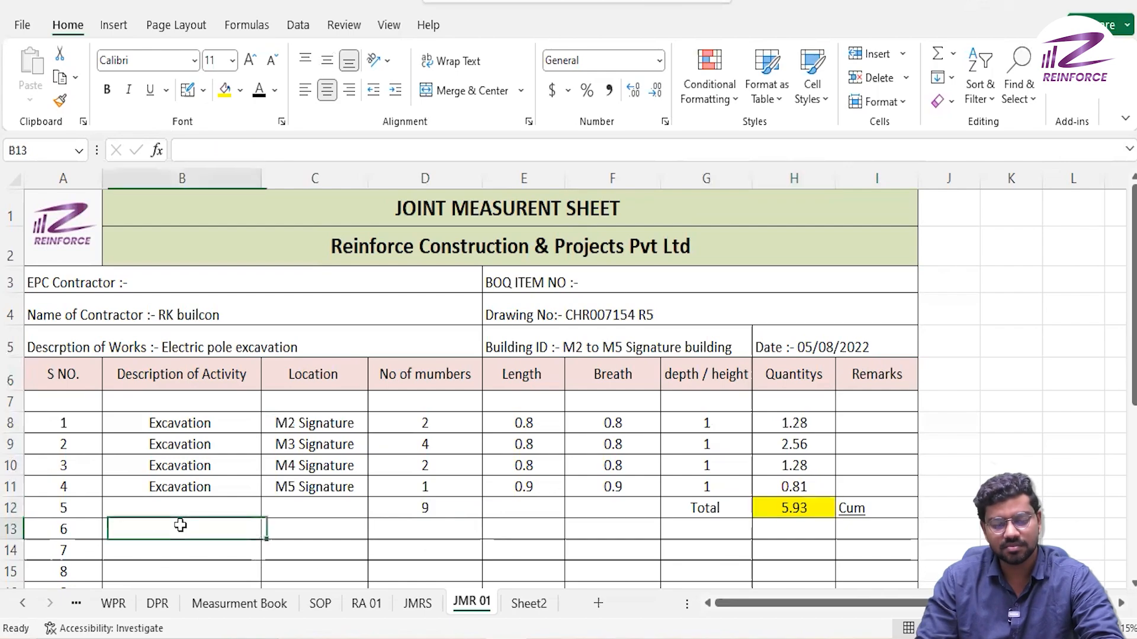
scroll(408, 527, "down", 4)
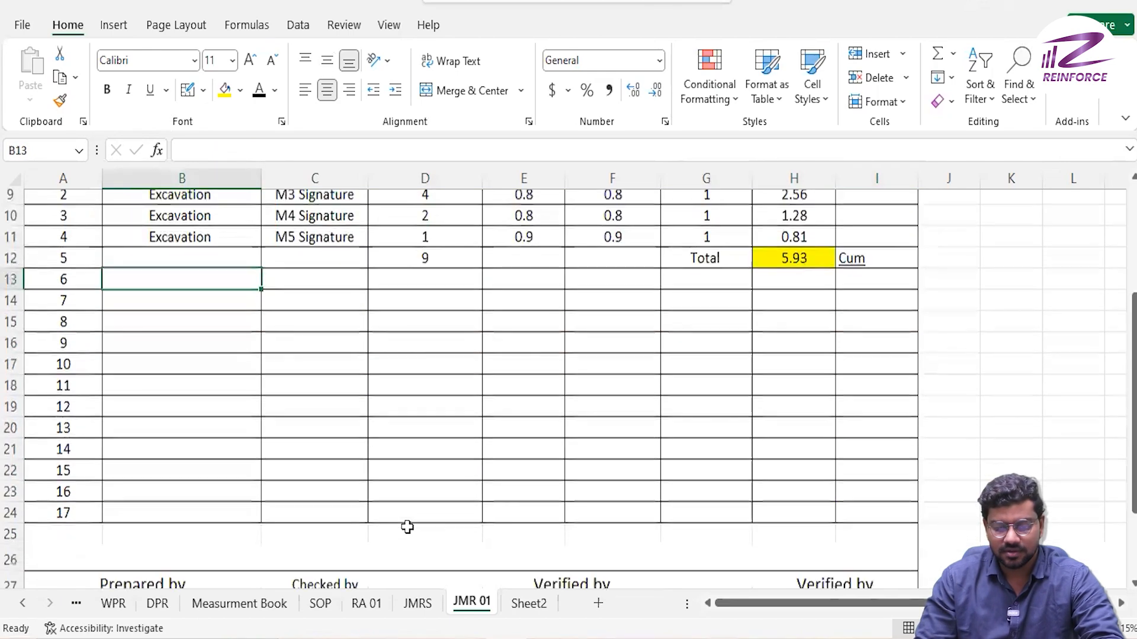
scroll(408, 527, "up", 4)
scroll(408, 527, "down", 4)
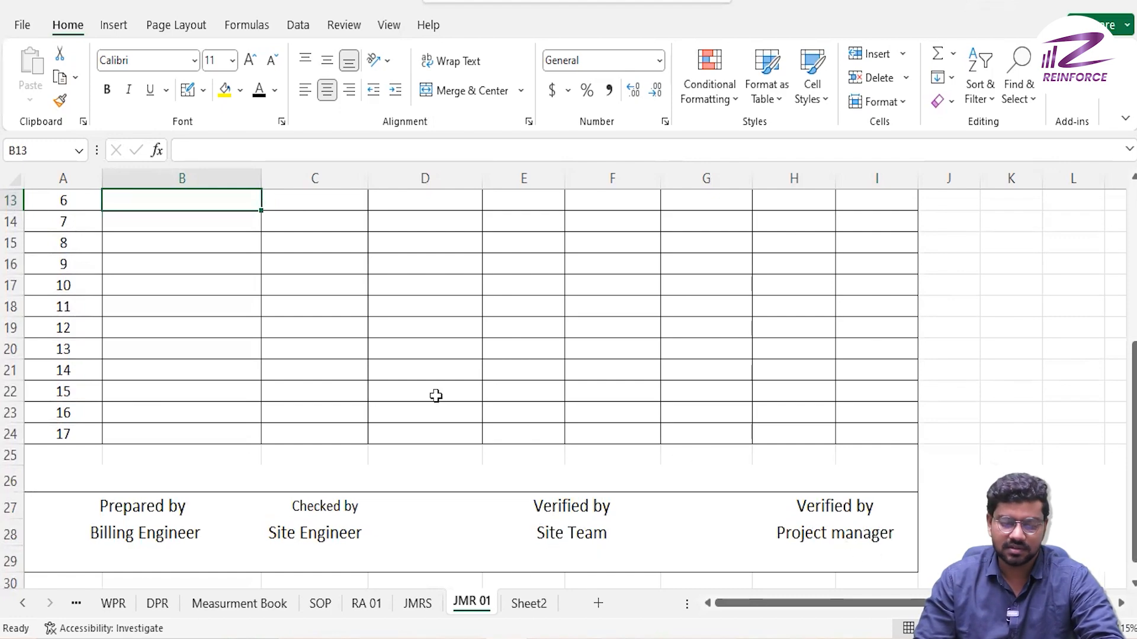
scroll(435, 395, "up", 4)
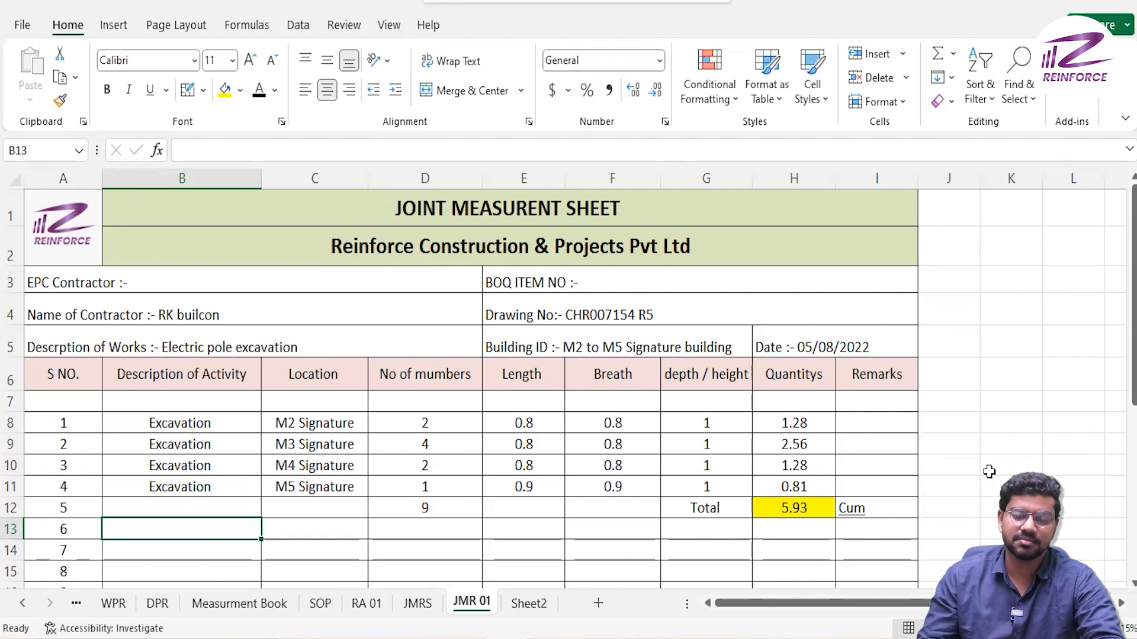
scroll(988, 472, "down", 8)
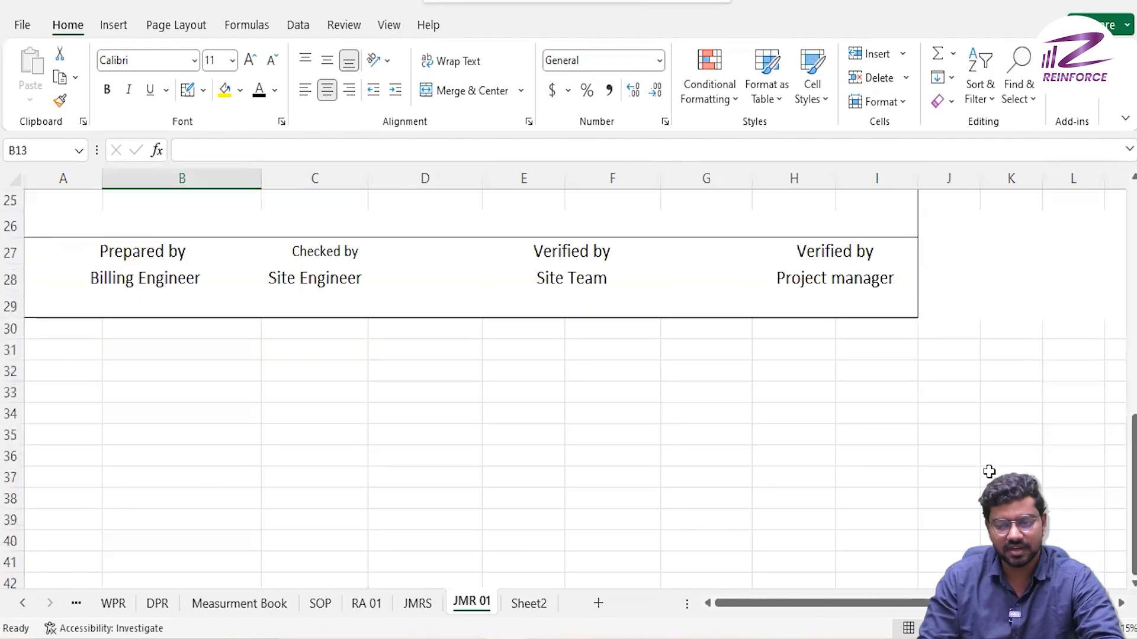
scroll(989, 472, "up", 8)
scroll(989, 472, "up", 1)
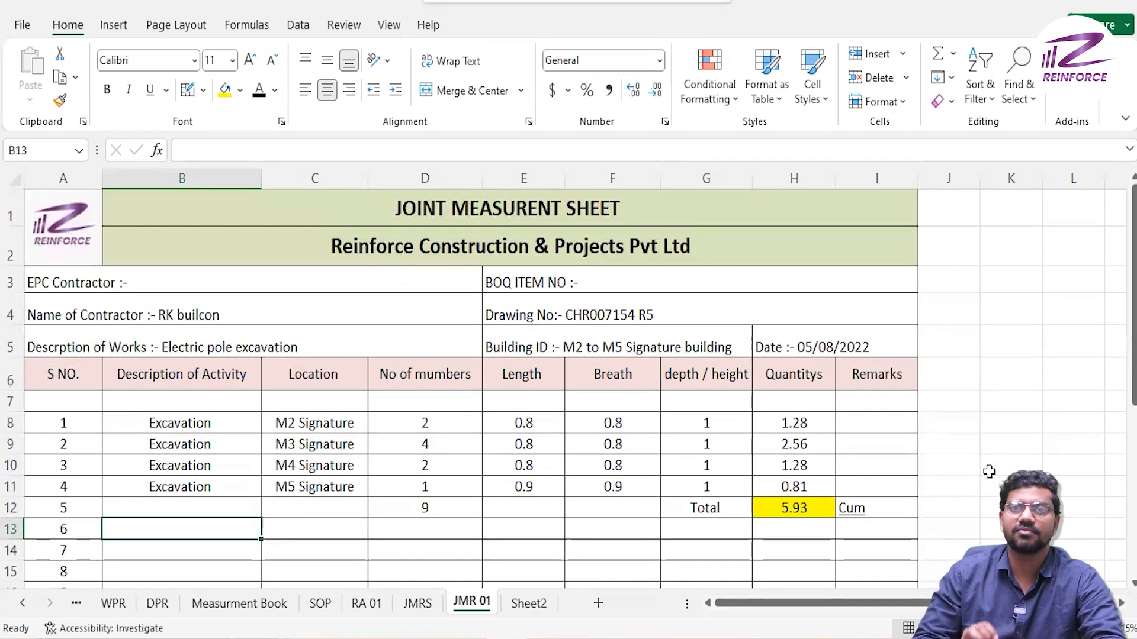